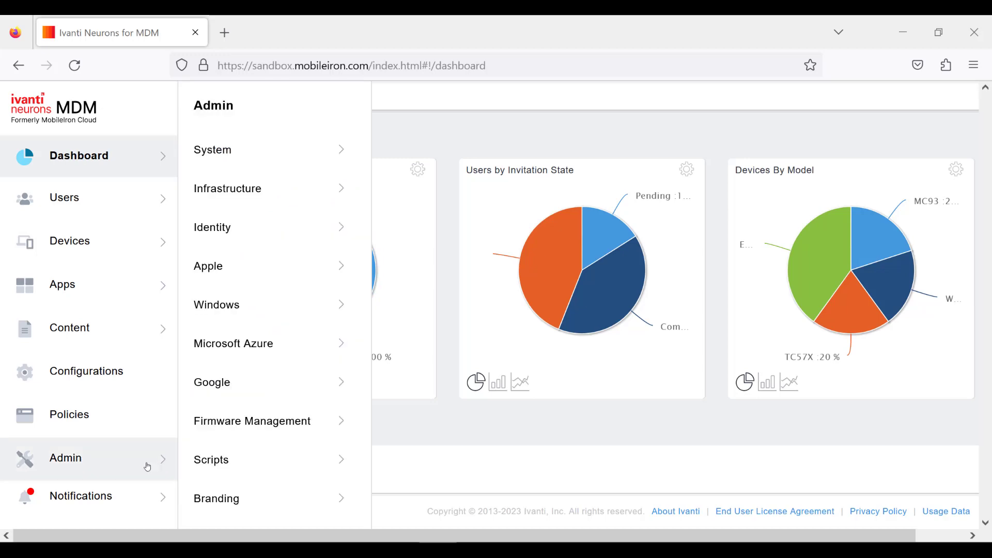
Open the System Attributes page and start adding a new custom attribute.
{"action": "mouse_move", "coordinate": [315, 166]}
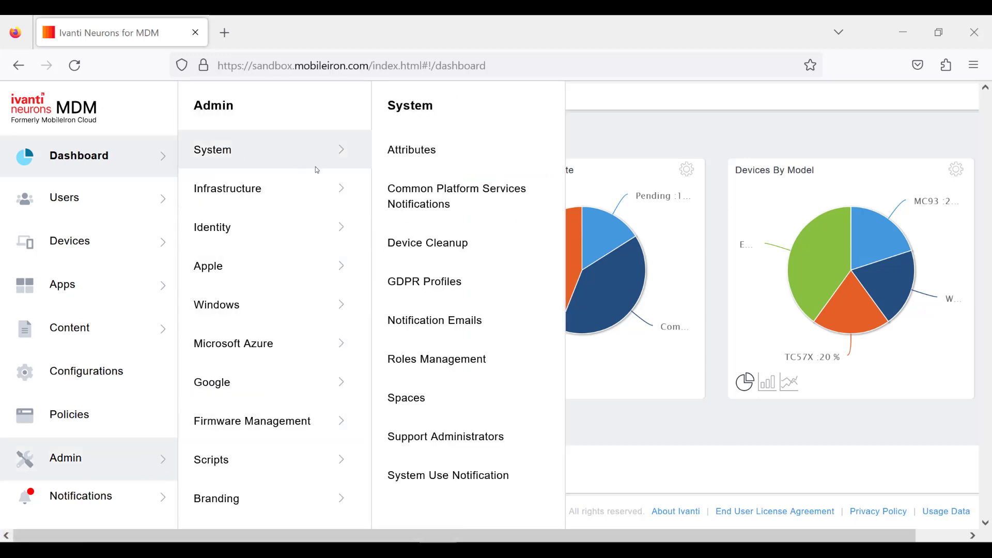
{"action": "left_click", "coordinate": [410, 161]}
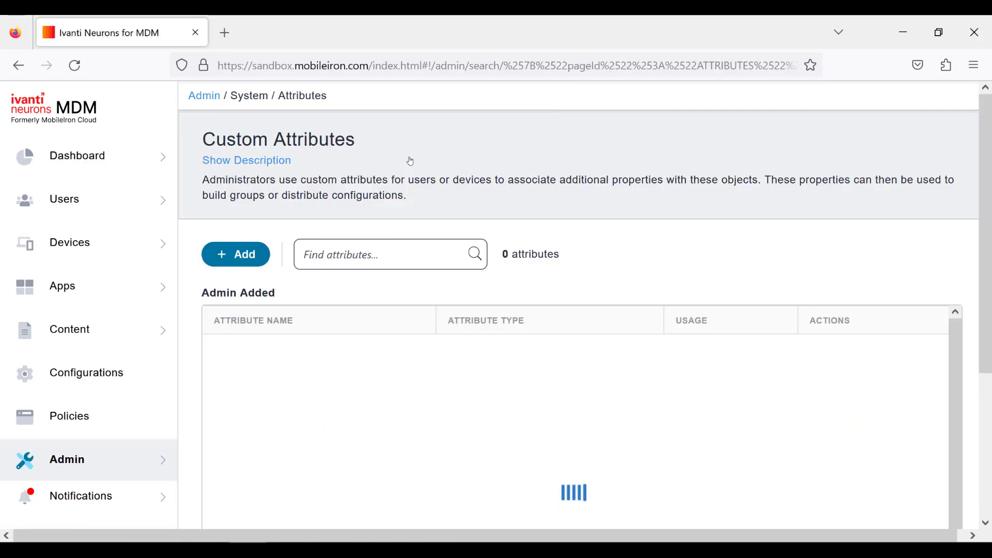
{"action": "left_click", "coordinate": [233, 255]}
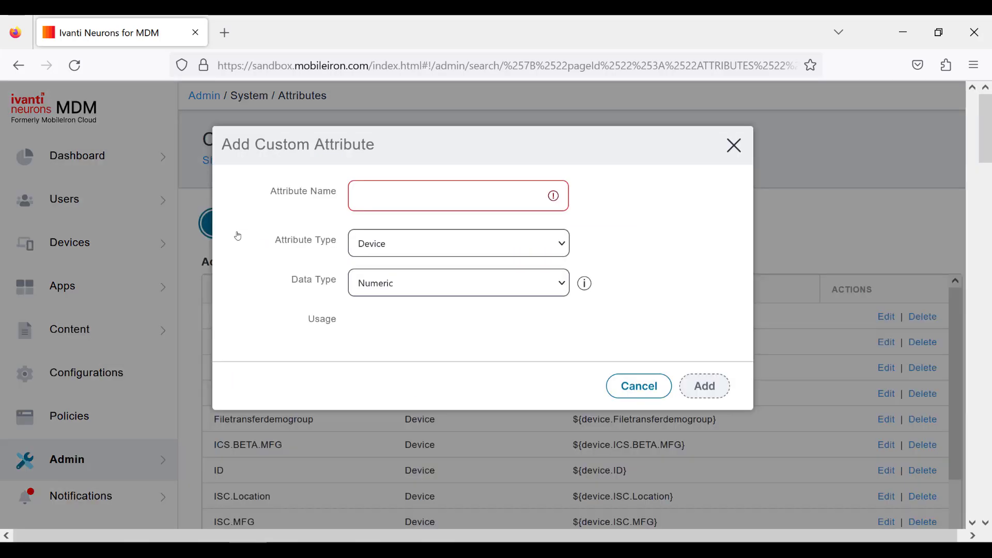
Name the attribute VelocityConfig with attribute type Device and data type Text.
{"action": "left_click", "coordinate": [376, 203]}
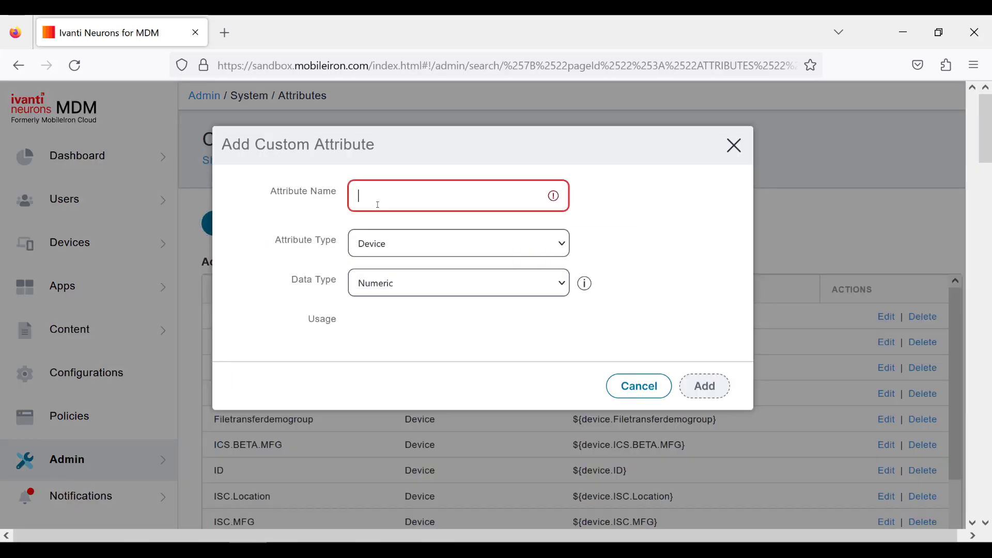
{"action": "type", "text": "VelocityConfig"}
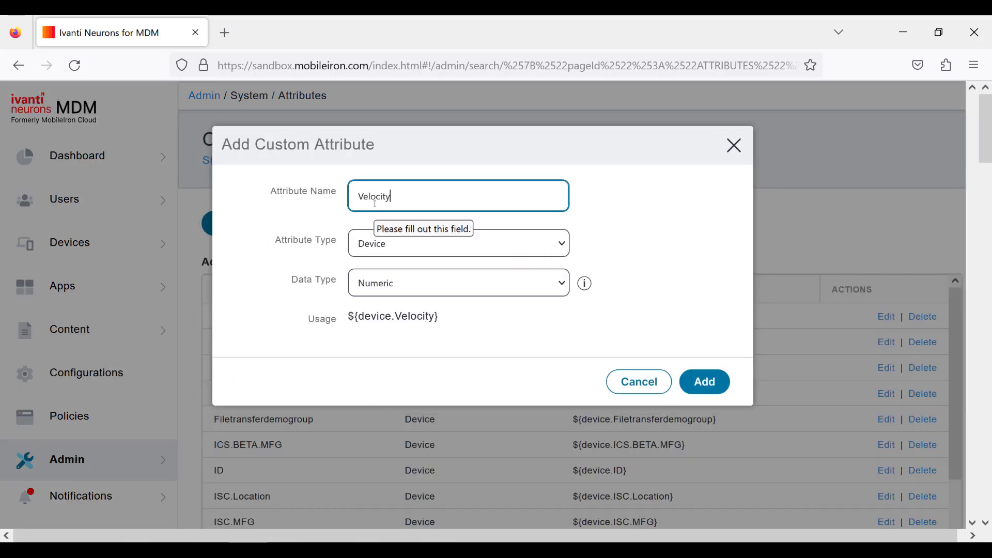
{"action": "key", "text": "Tab"}
{"action": "key", "text": "Tab"}
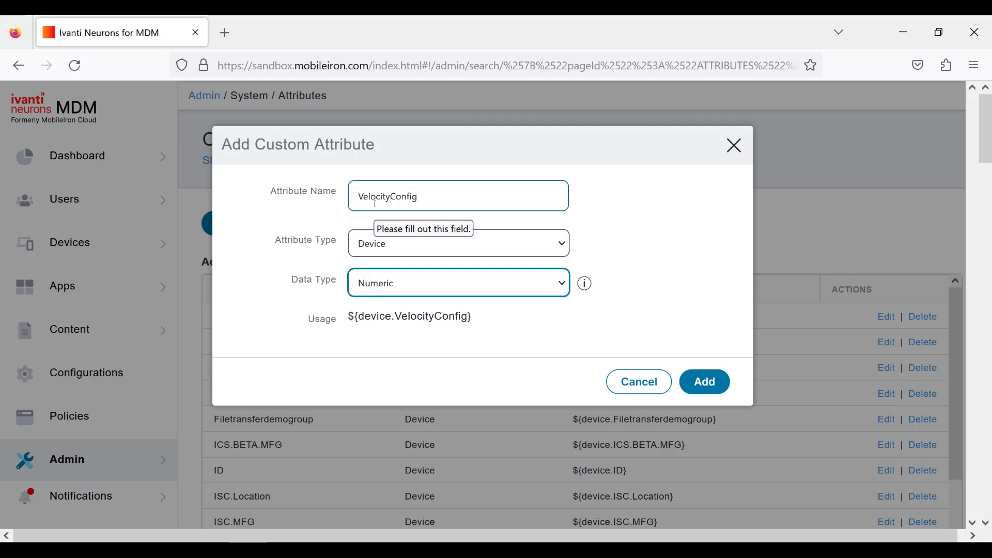
{"action": "key", "text": "Down"}
Copy the usage string ${device.VelocityConfig} into Notepad, then add the attribute.
{"action": "left_click_drag", "start_coordinate": [473, 317], "coordinate": [349, 326]}
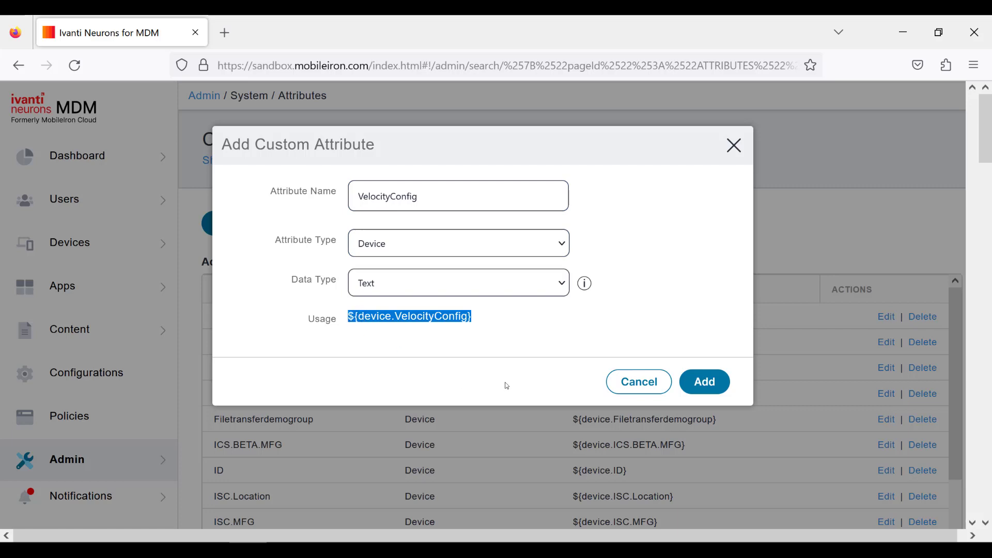
{"action": "key", "text": "ctrl+c"}
{"action": "key", "text": "alt+Tab"}
{"action": "key", "text": "ctrl+v"}
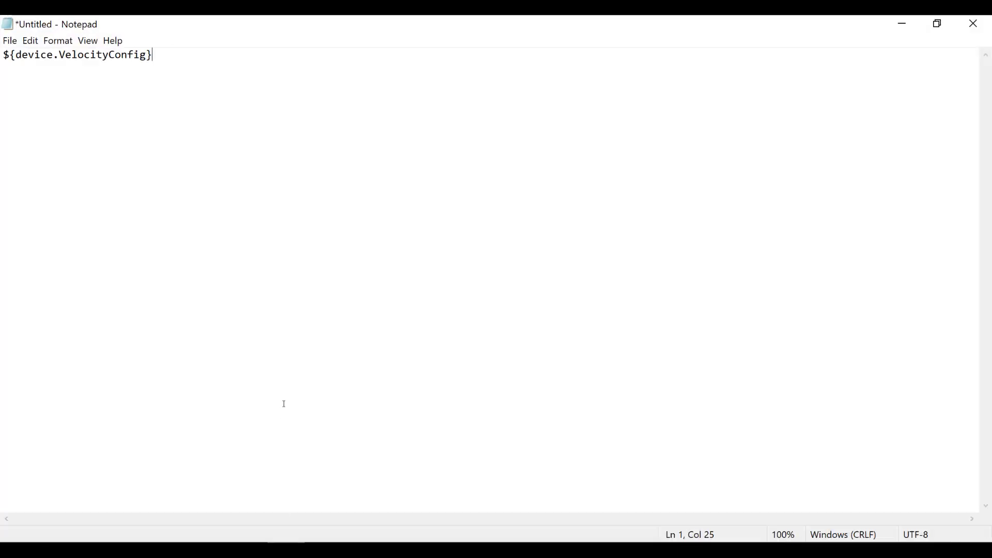
{"action": "key", "text": "alt+Tab"}
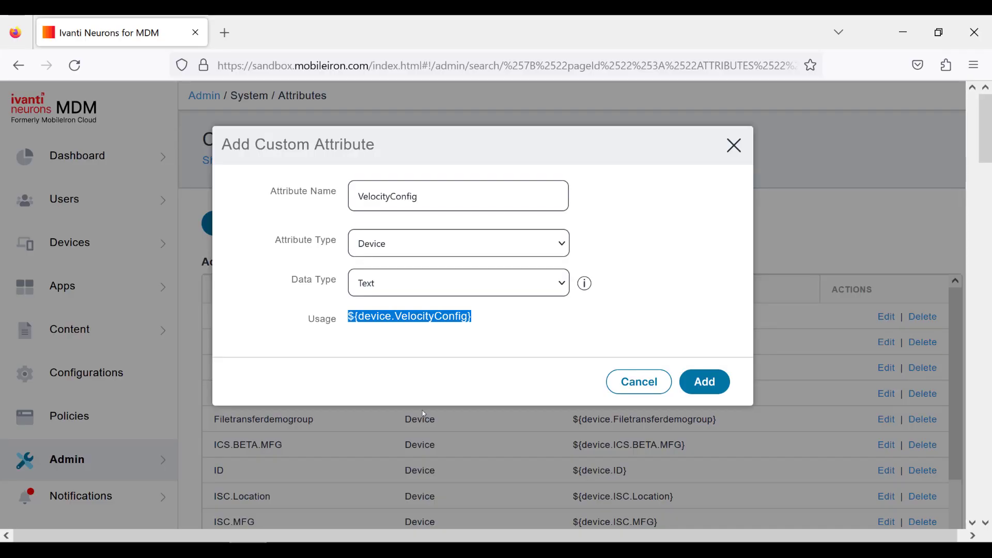
{"action": "left_click", "coordinate": [702, 386]}
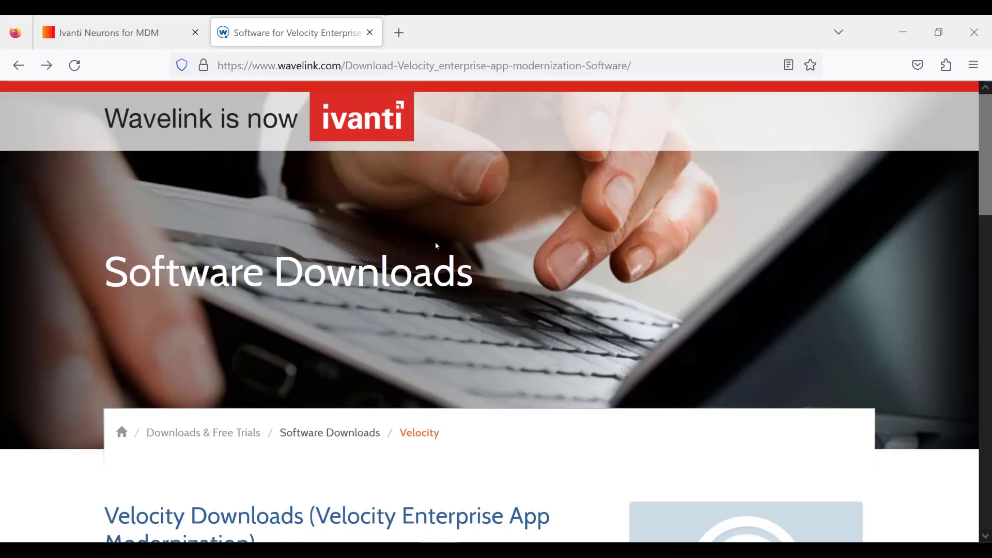
{"action": "scroll", "coordinate": [447, 243], "scroll_direction": "down", "scroll_amount": 15}
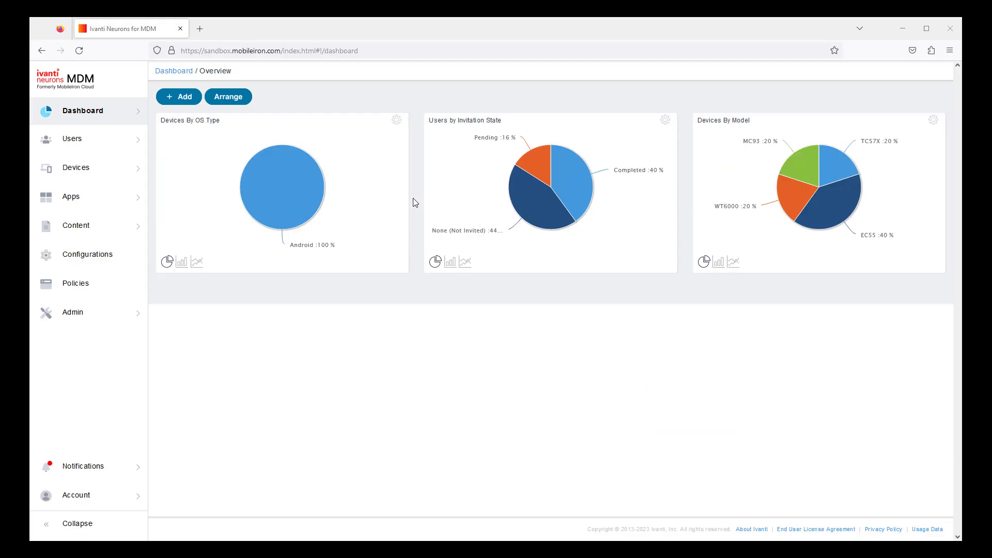
Start adding a new app to the App Catalog from the In-House source.
{"action": "mouse_move", "coordinate": [127, 203]}
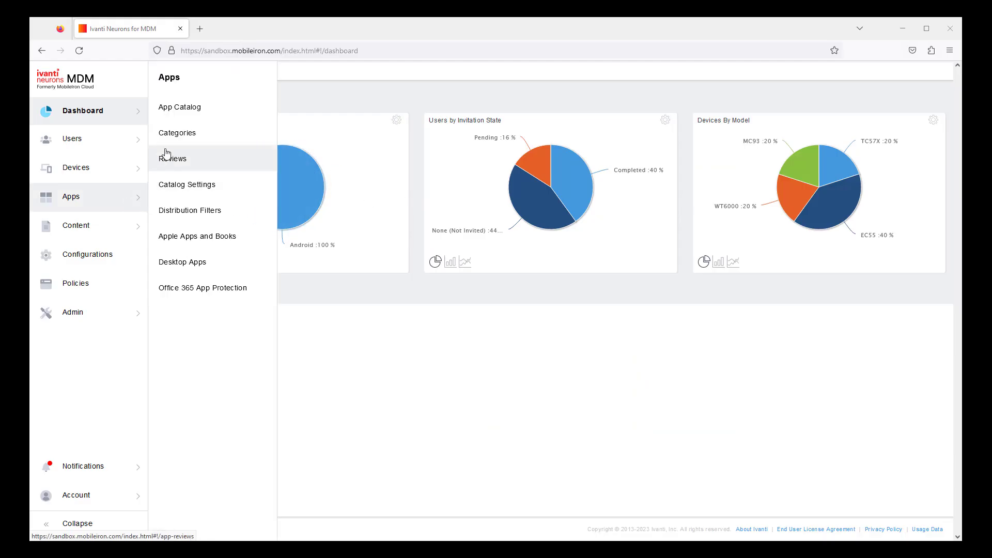
{"action": "left_click", "coordinate": [171, 105]}
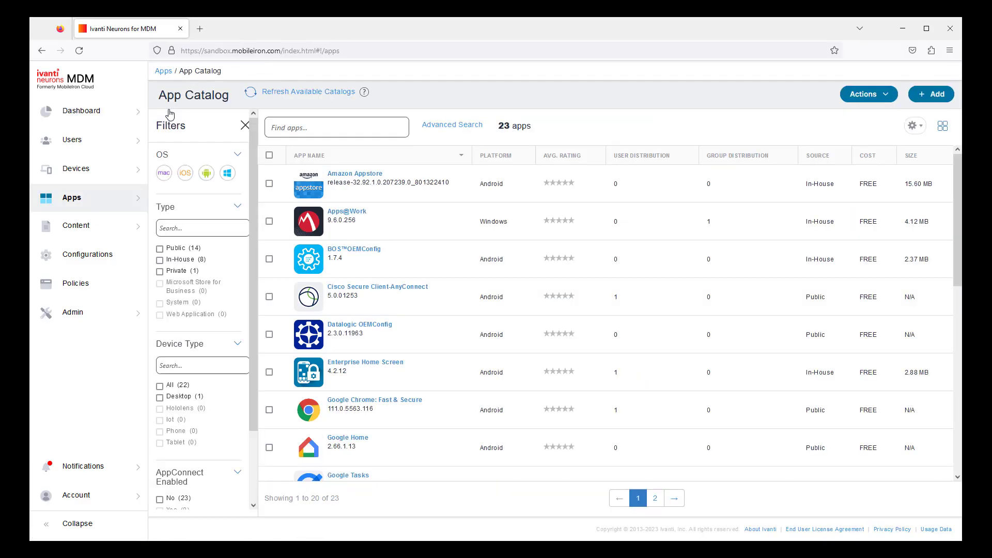
{"action": "left_click", "coordinate": [924, 94]}
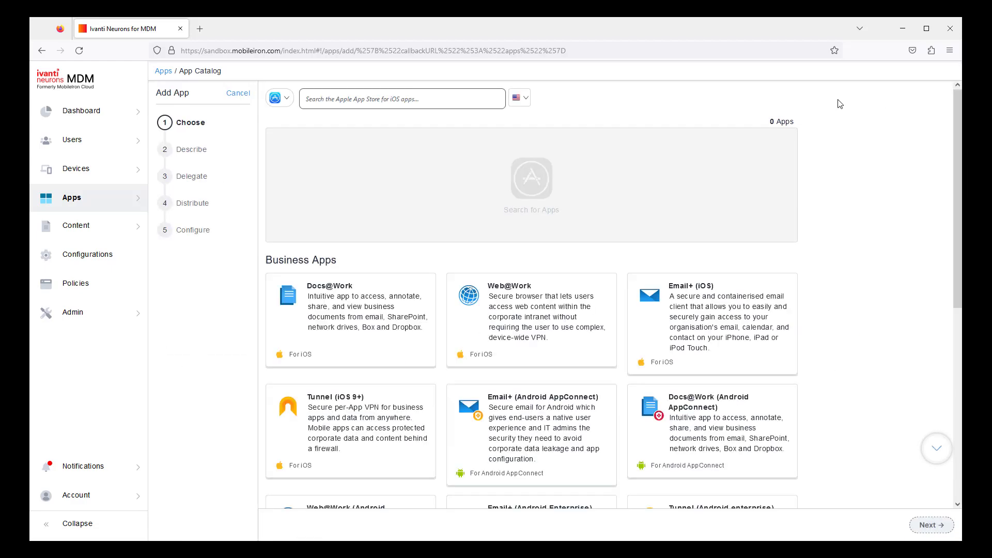
{"action": "left_click", "coordinate": [283, 102]}
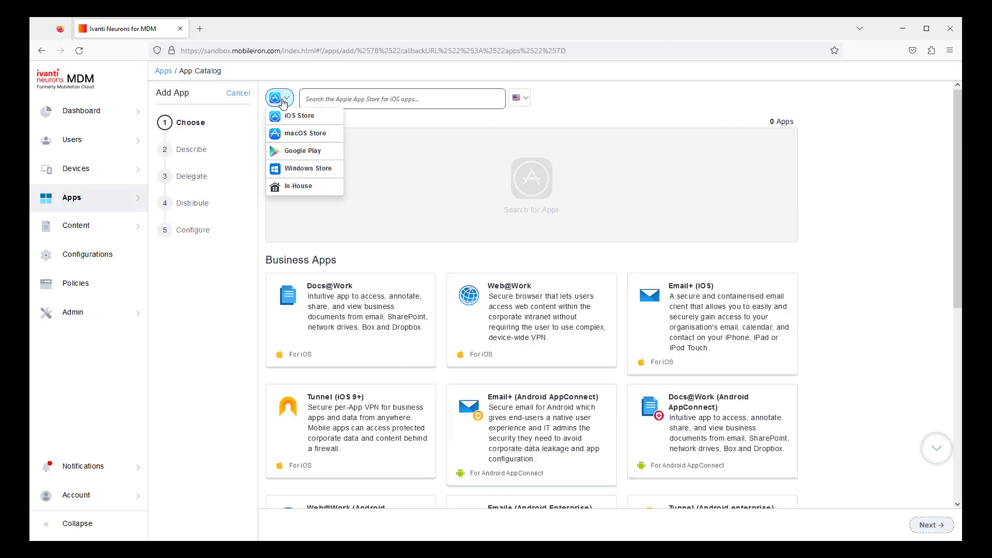
{"action": "left_click", "coordinate": [284, 189]}
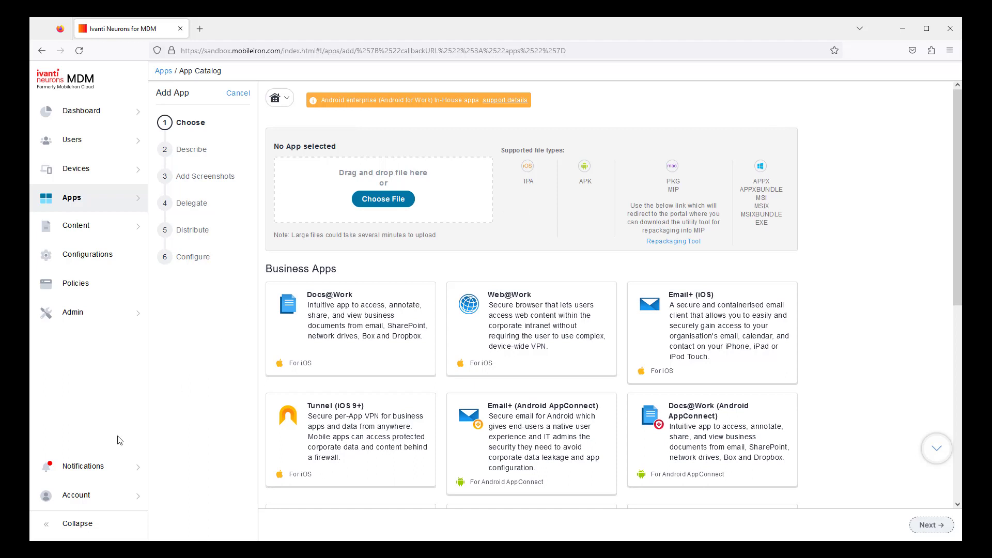
Upload the Velocity_X86_2.1.29.23061.ba2a83a.apk file and continue to the description step.
{"action": "left_click_drag", "start_coordinate": [30, 400], "coordinate": [334, 183]}
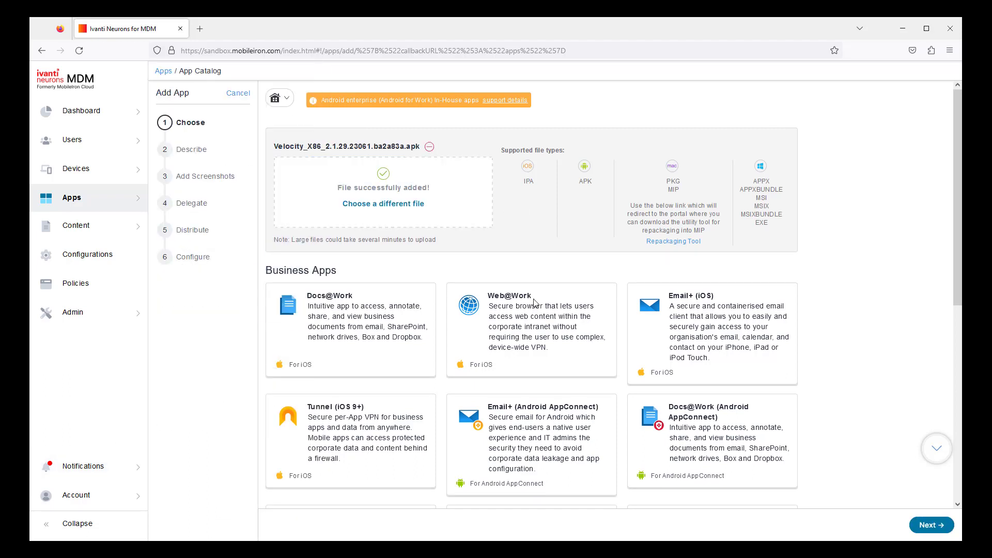
{"action": "left_click", "coordinate": [928, 526]}
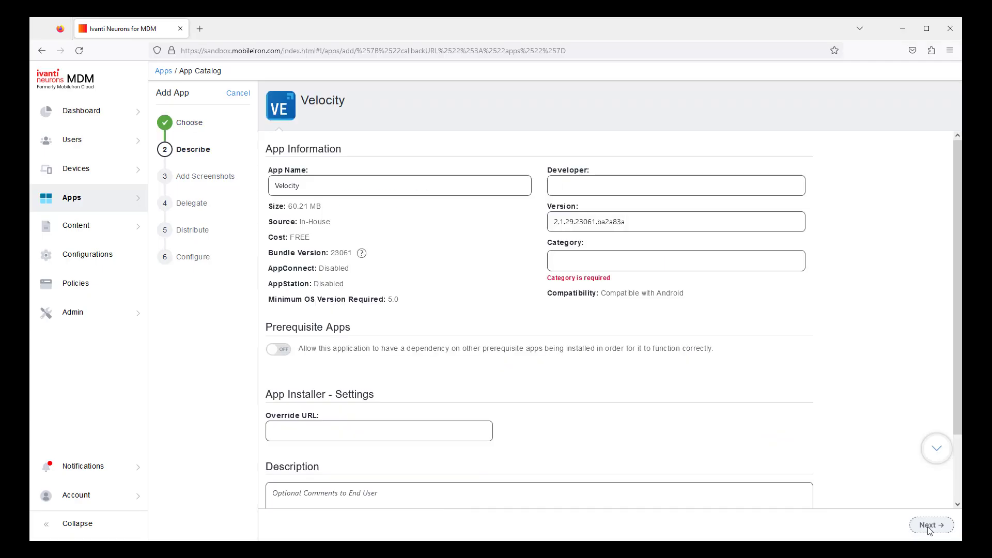
Set the app category to Productivity and continue.
{"action": "type", "text": "roductivity"}
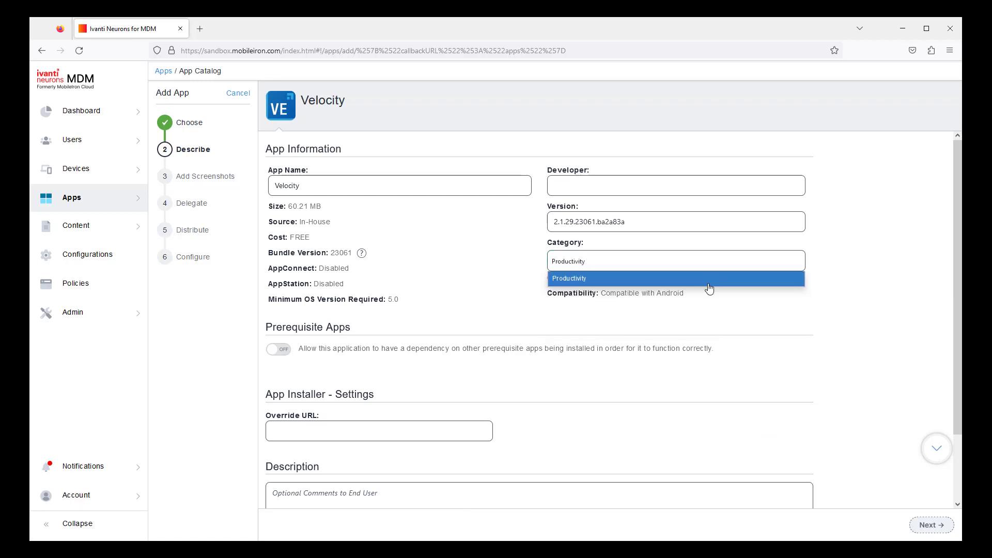
{"action": "left_click", "coordinate": [708, 284]}
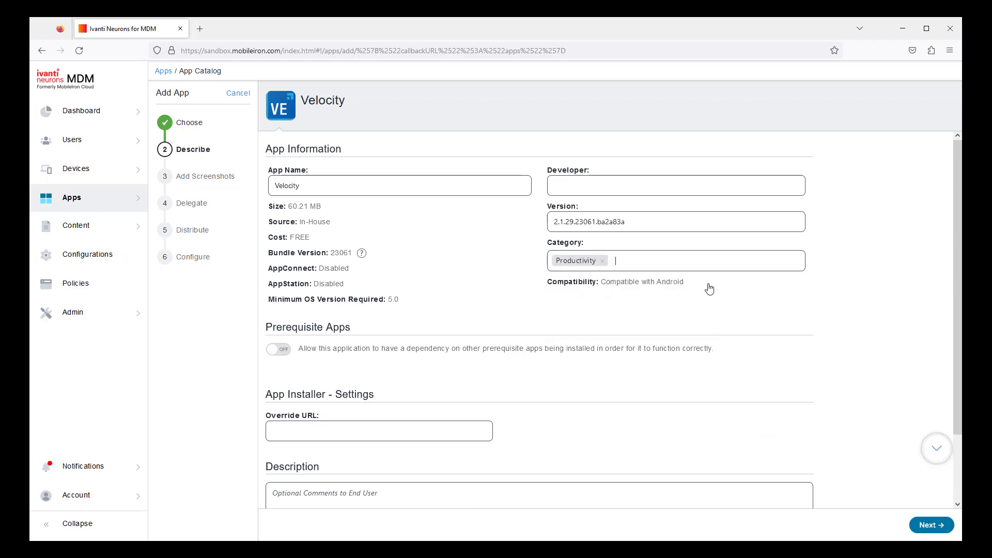
{"action": "left_click", "coordinate": [930, 524]}
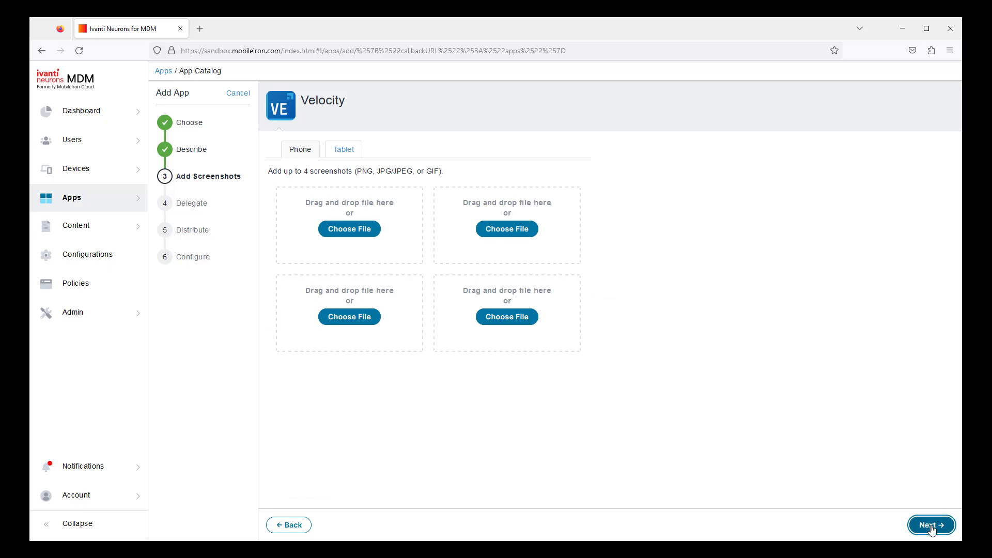
Proceed through the screenshots, delegate and distribution steps with default settings.
{"action": "left_click", "coordinate": [931, 526]}
{"action": "left_click", "coordinate": [930, 525]}
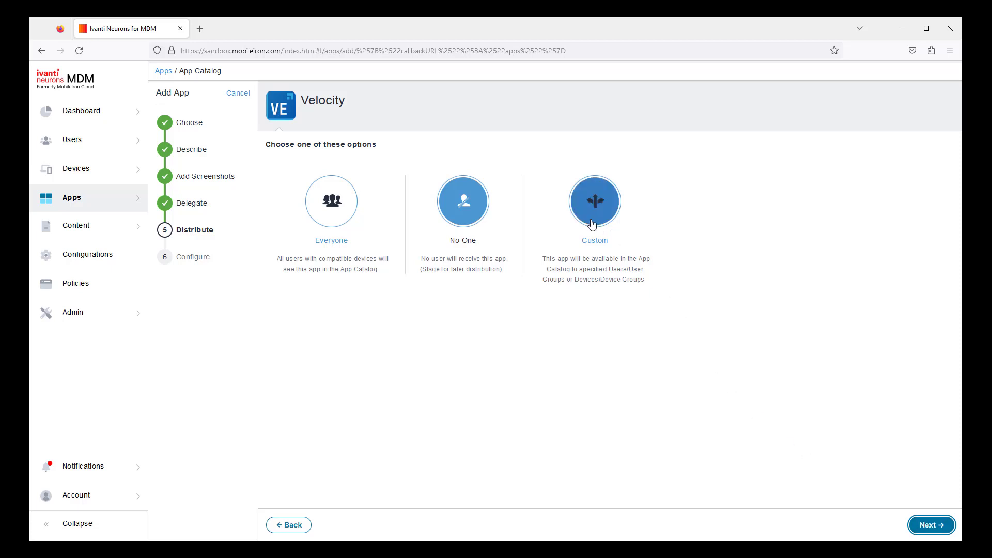
{"action": "left_click", "coordinate": [913, 530]}
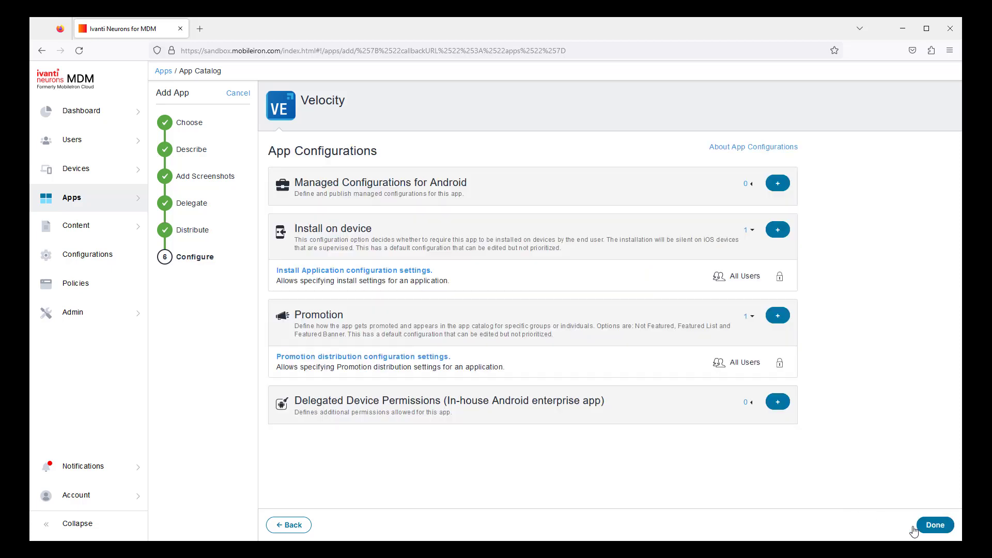
Add a Managed Configuration for Android named Config1.
{"action": "left_click", "coordinate": [776, 183]}
{"action": "type", "text": "Confi"}
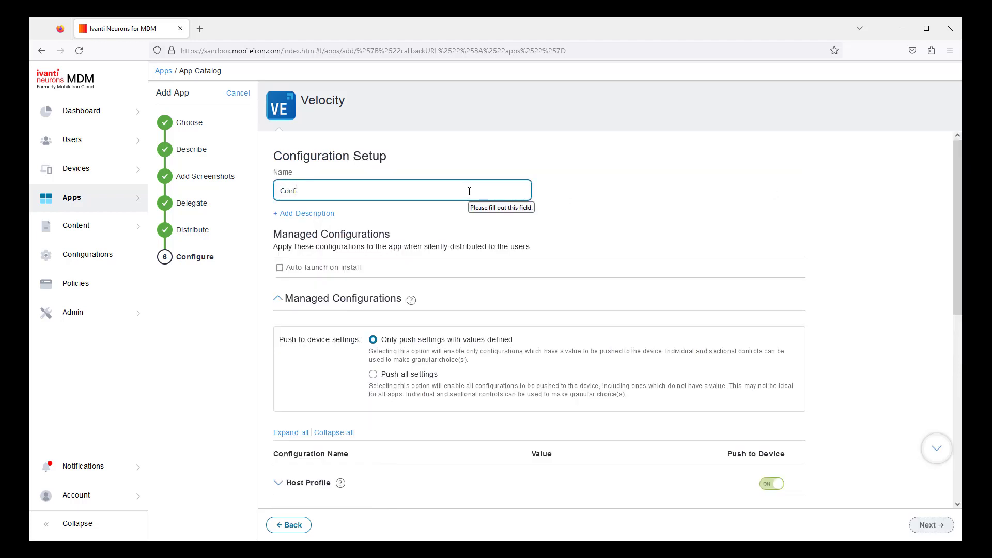
{"action": "type", "text": "g1"}
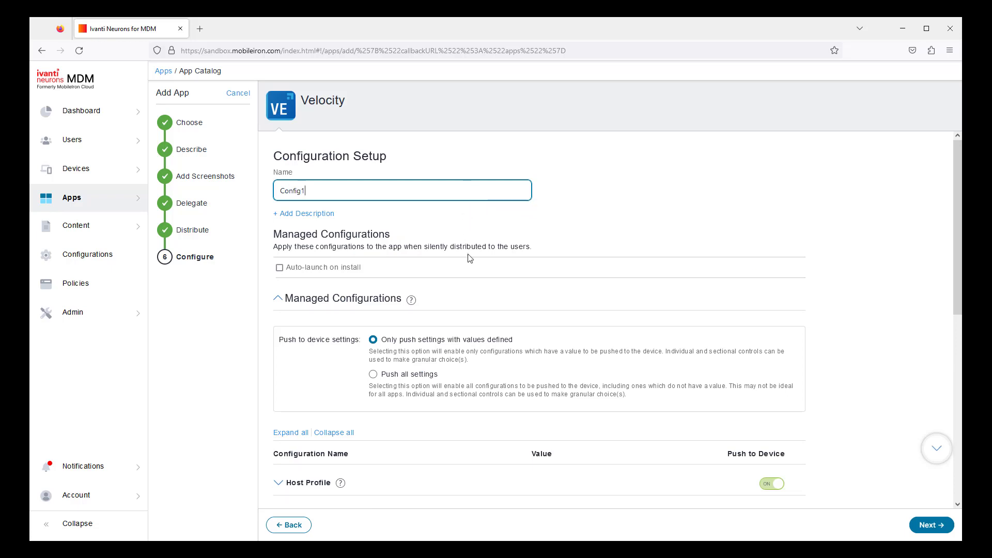
Set Fetch Configurations' Manifest Info to ${device.VelocityConfig} and Velocity License ID to MAC Address.
{"action": "scroll", "coordinate": [467, 256], "scroll_direction": "down", "scroll_amount": 4}
{"action": "left_click", "coordinate": [344, 364]}
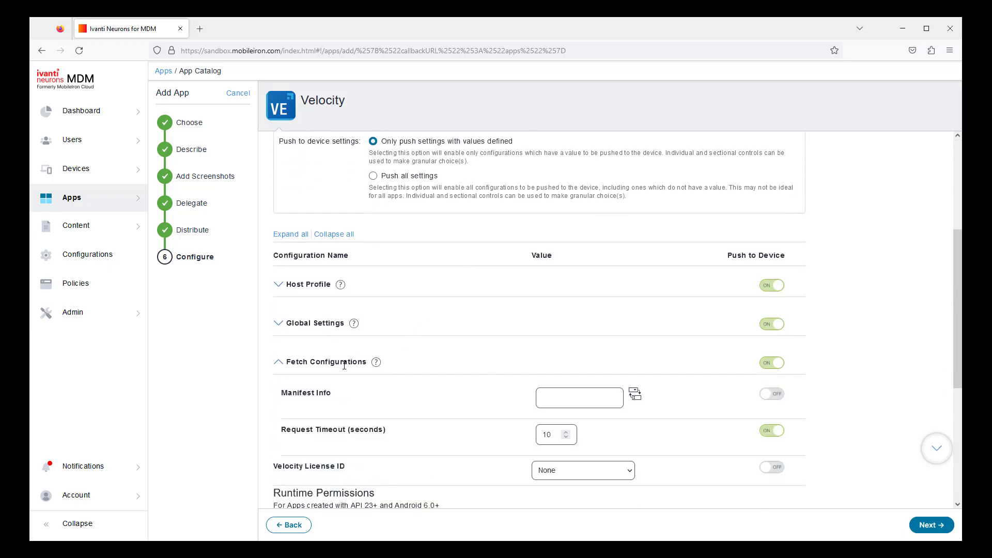
{"action": "key", "text": "alt+Tab"}
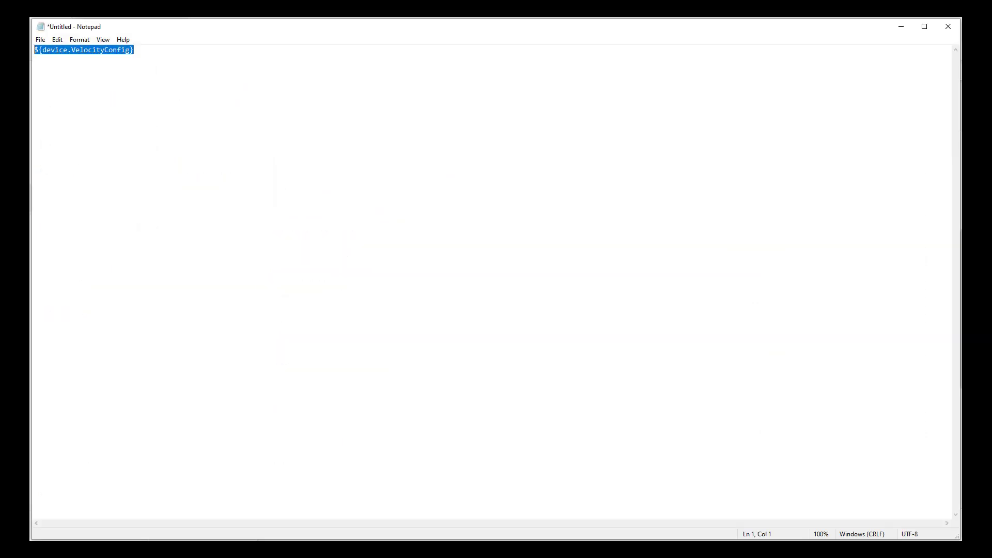
{"action": "key", "text": "alt+Tab"}
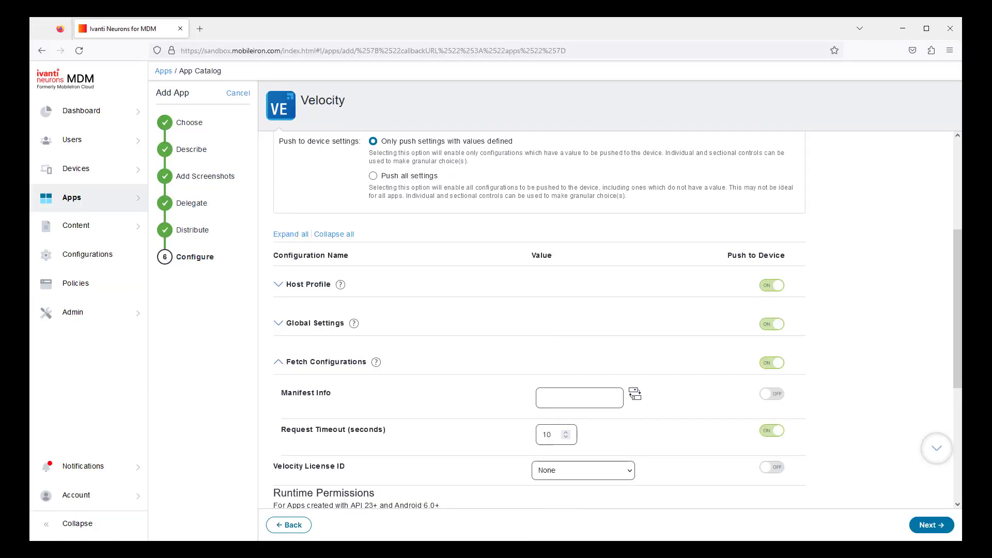
{"action": "left_click", "coordinate": [560, 400]}
{"action": "type", "text": "${device.VelocityConfig}"}
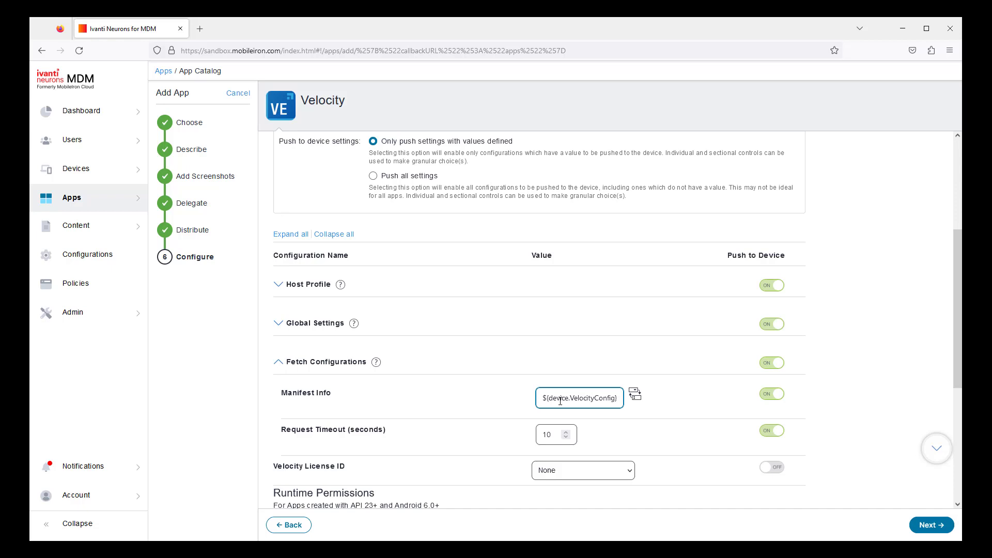
{"action": "left_click", "coordinate": [615, 473]}
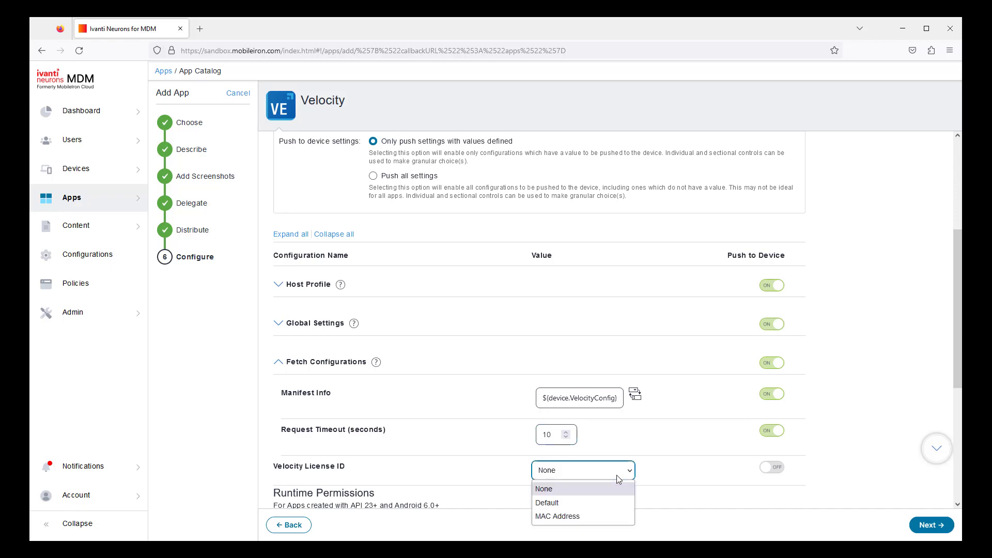
{"action": "left_click", "coordinate": [613, 515]}
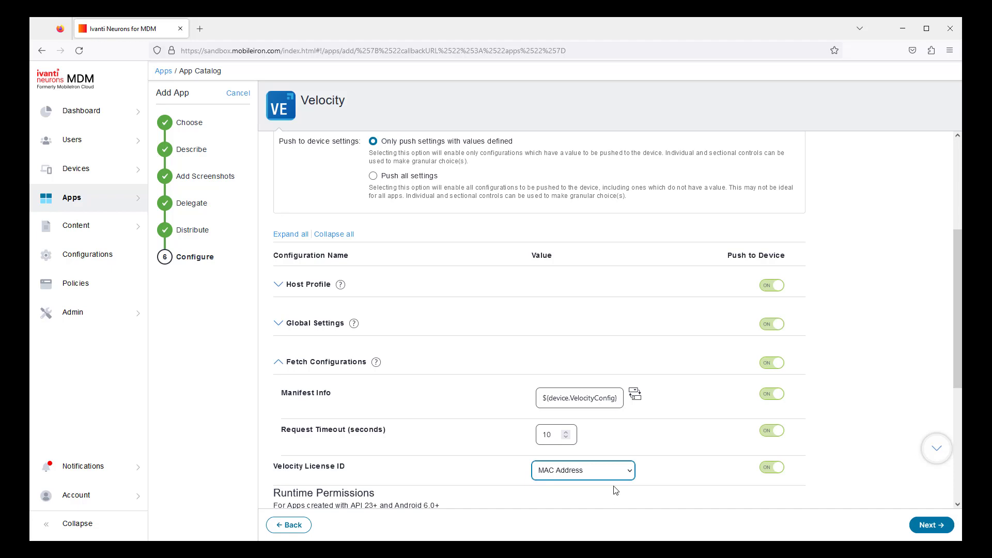
Select all runtime permissions for the app through Manage Permissions.
{"action": "scroll", "coordinate": [618, 469], "scroll_direction": "down", "scroll_amount": 2}
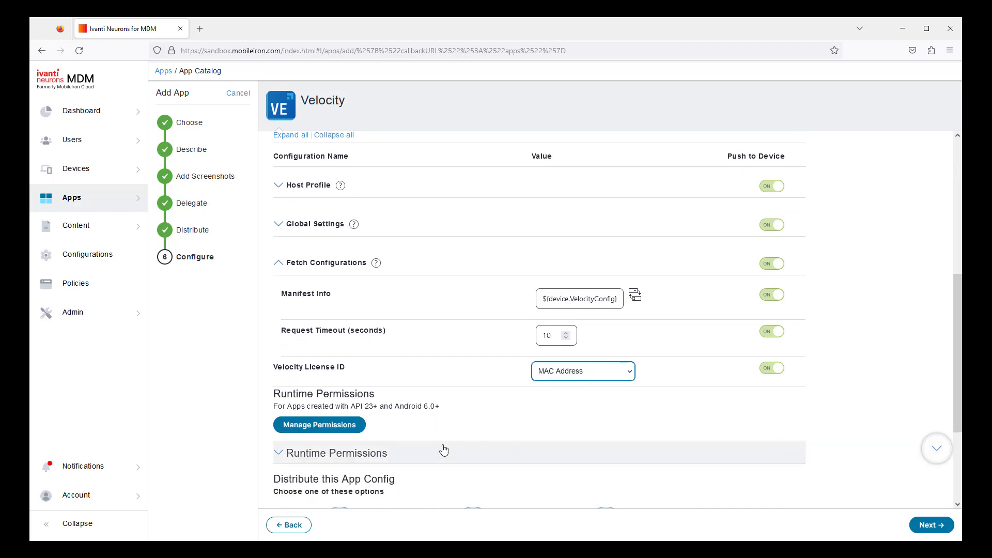
{"action": "left_click", "coordinate": [356, 426]}
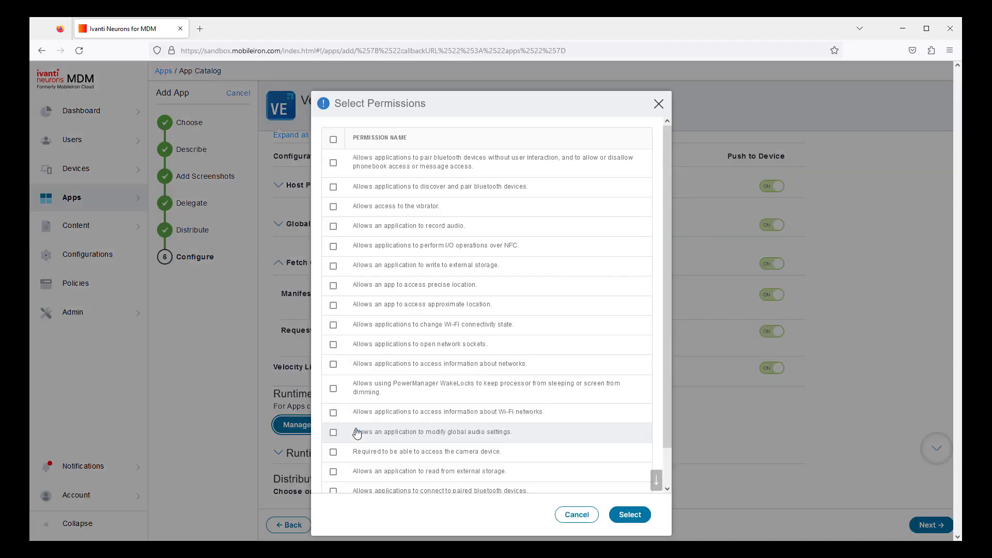
{"action": "left_click", "coordinate": [333, 139]}
{"action": "left_click", "coordinate": [631, 515]}
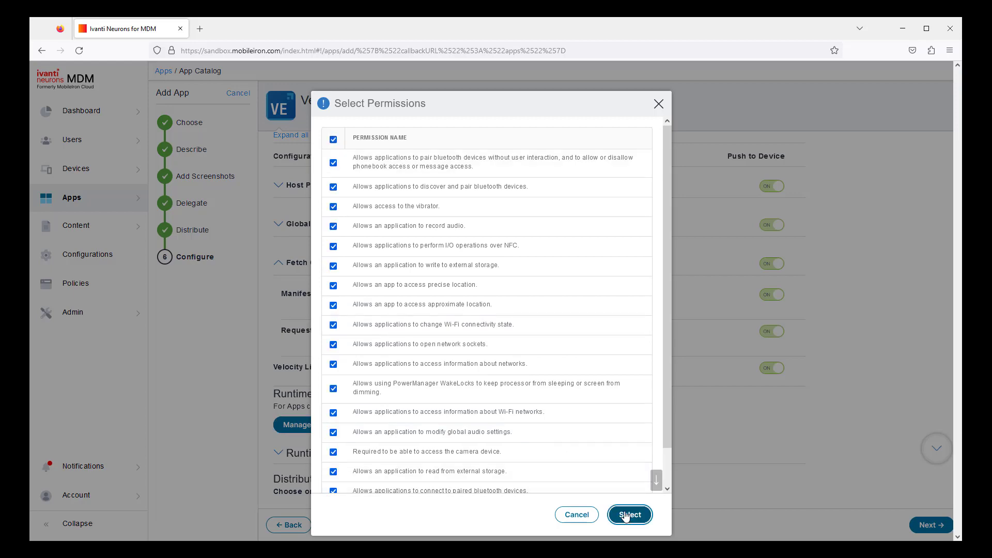
{"action": "scroll", "coordinate": [625, 516], "scroll_direction": "down", "scroll_amount": 10}
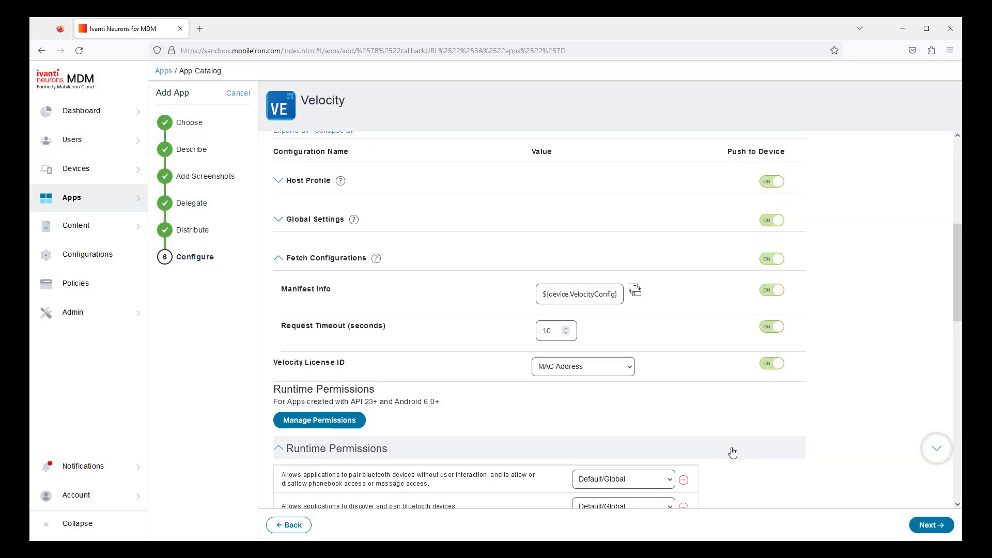
Save the managed configuration and add an Install on device configuration named Config2 with Device Installation Configurations turned on.
{"action": "left_click", "coordinate": [929, 525]}
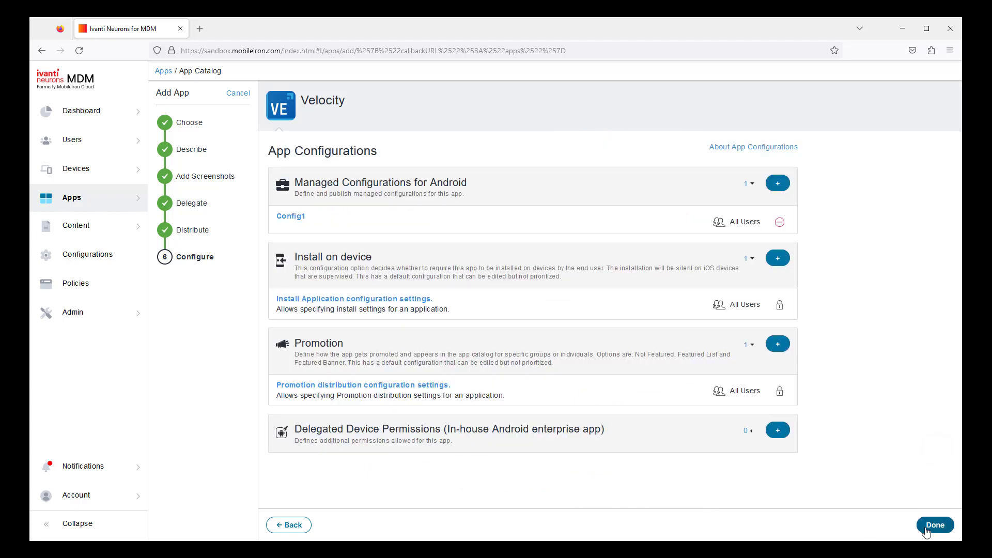
{"action": "left_click", "coordinate": [778, 258]}
{"action": "left_click", "coordinate": [484, 182]}
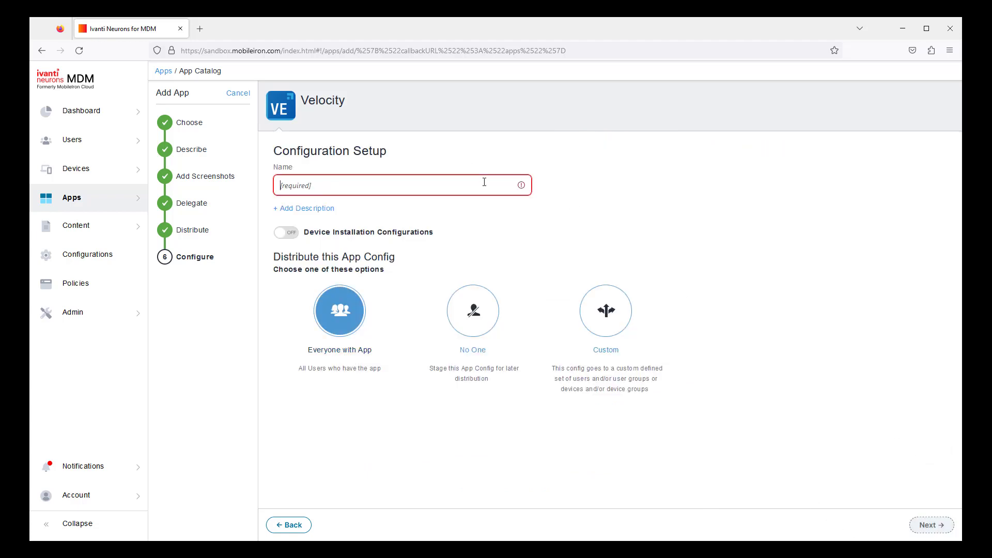
{"action": "type", "text": "Config2"}
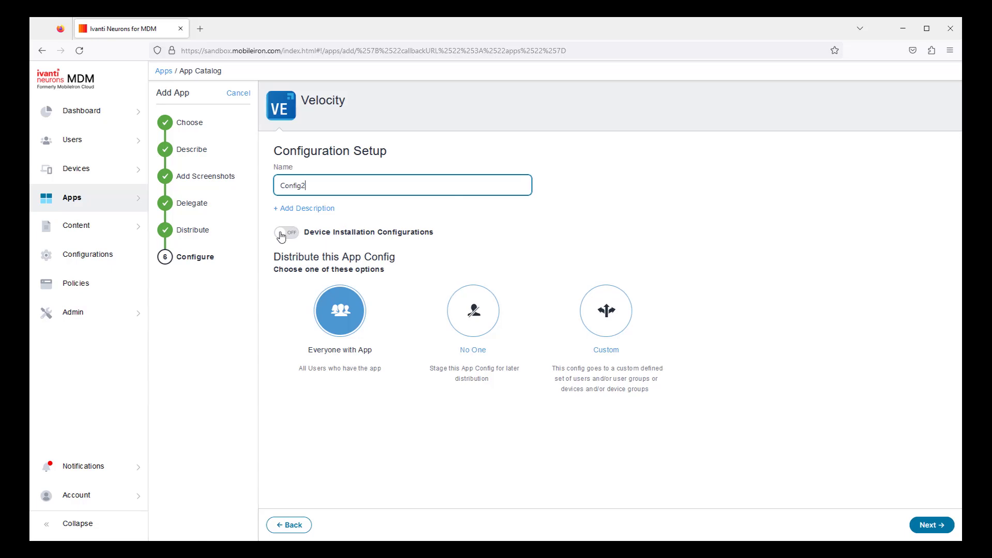
{"action": "left_click", "coordinate": [286, 233]}
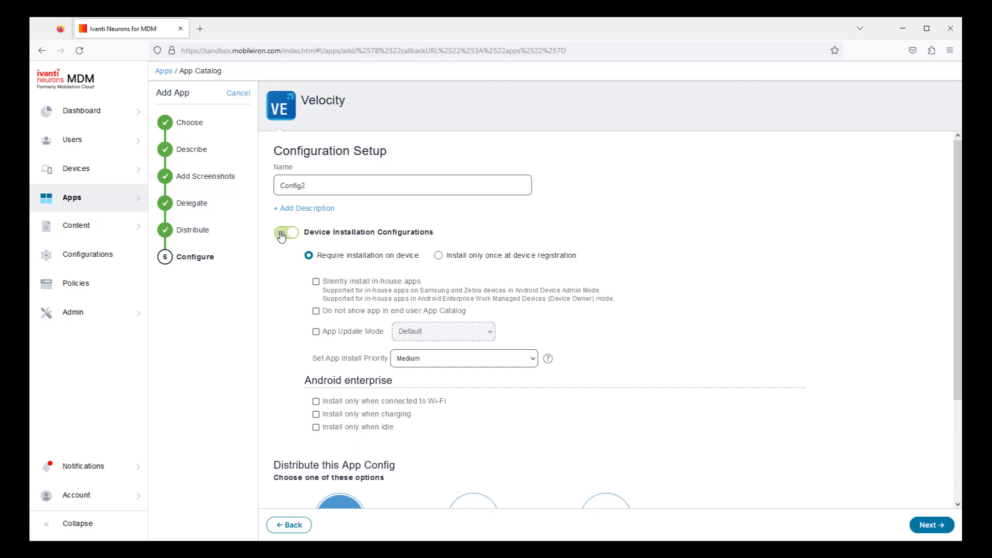
Enable Silently install in-house apps, save Config2, and finish adding the Velocity app.
{"action": "left_click", "coordinate": [316, 282]}
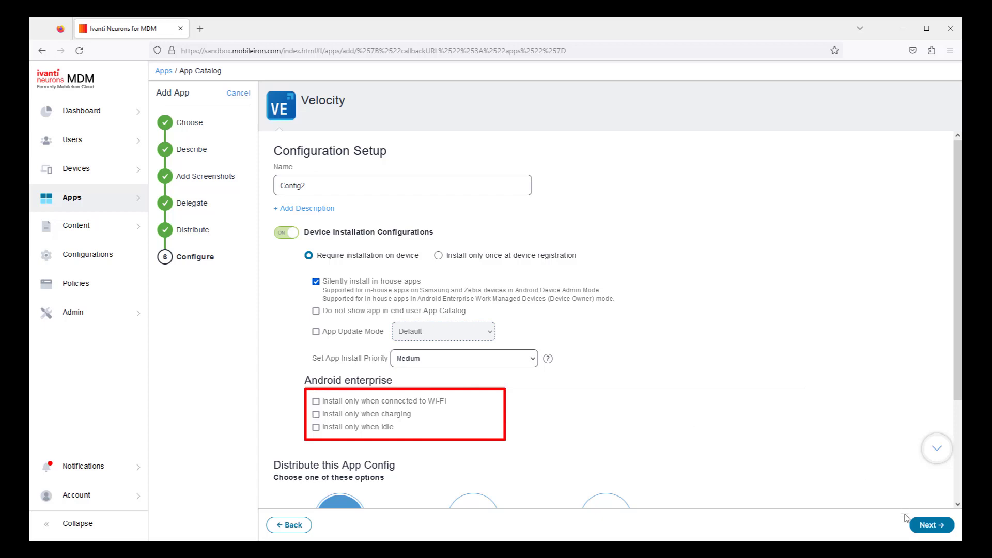
{"action": "left_click", "coordinate": [916, 529]}
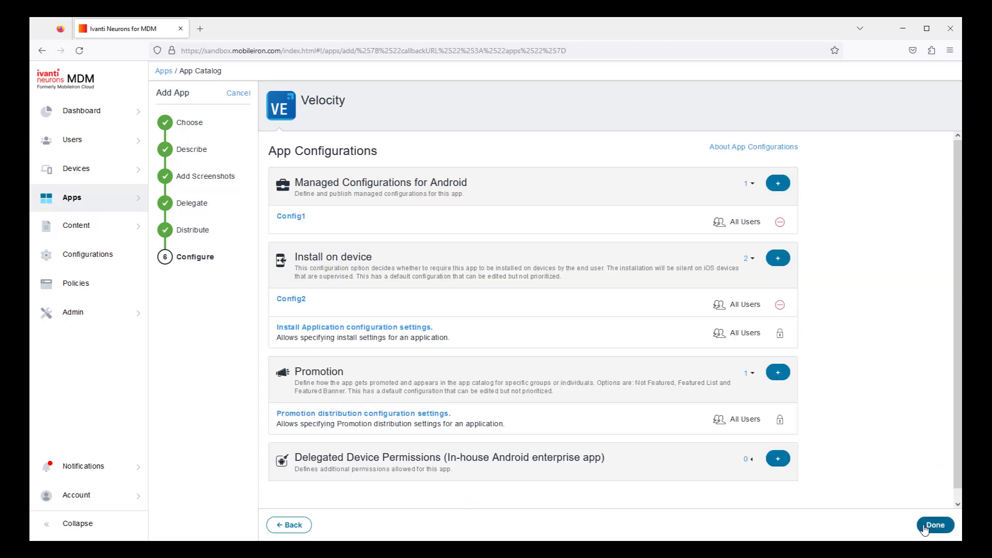
{"action": "left_click", "coordinate": [924, 527]}
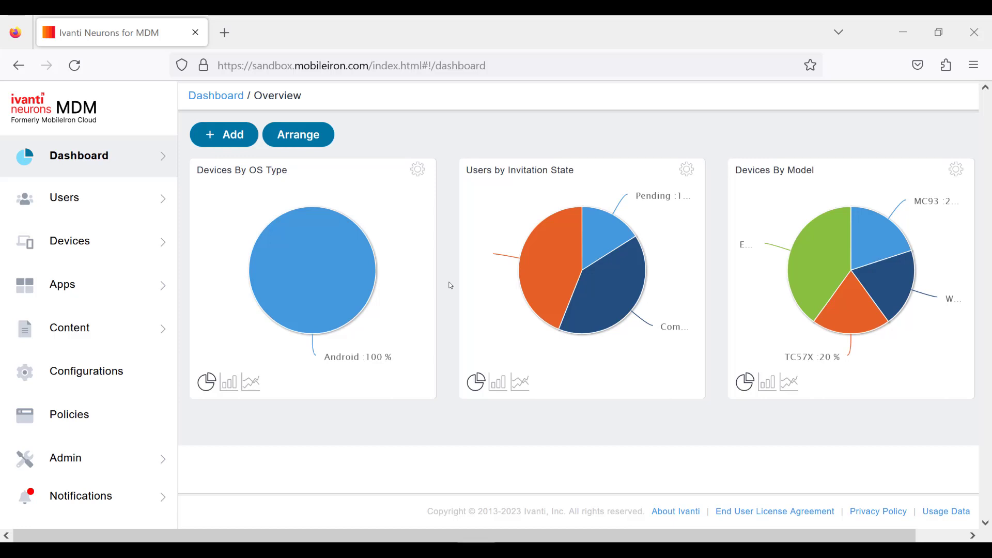
Start adding a new File Transfer configuration from the Configurations page.
{"action": "left_click", "coordinate": [122, 374]}
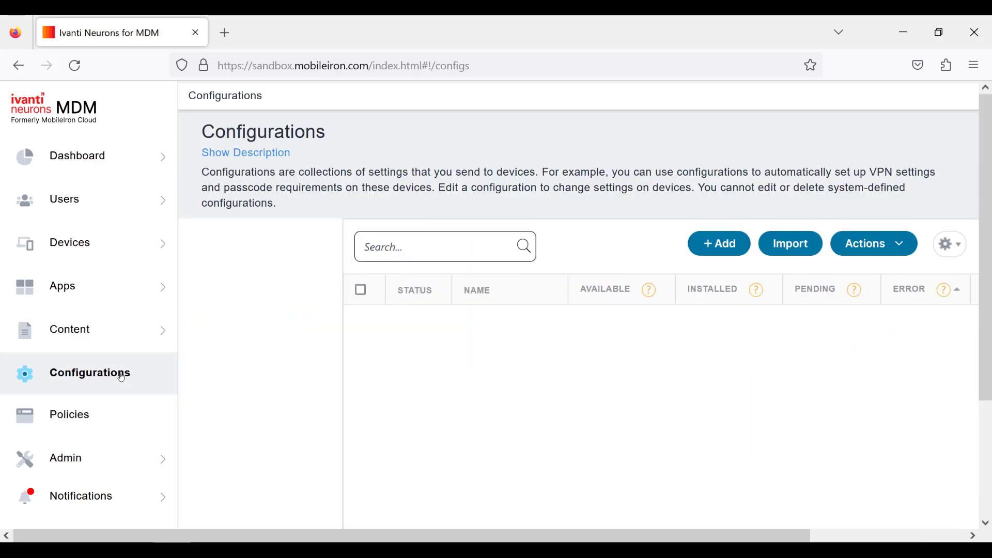
{"action": "left_click", "coordinate": [729, 245]}
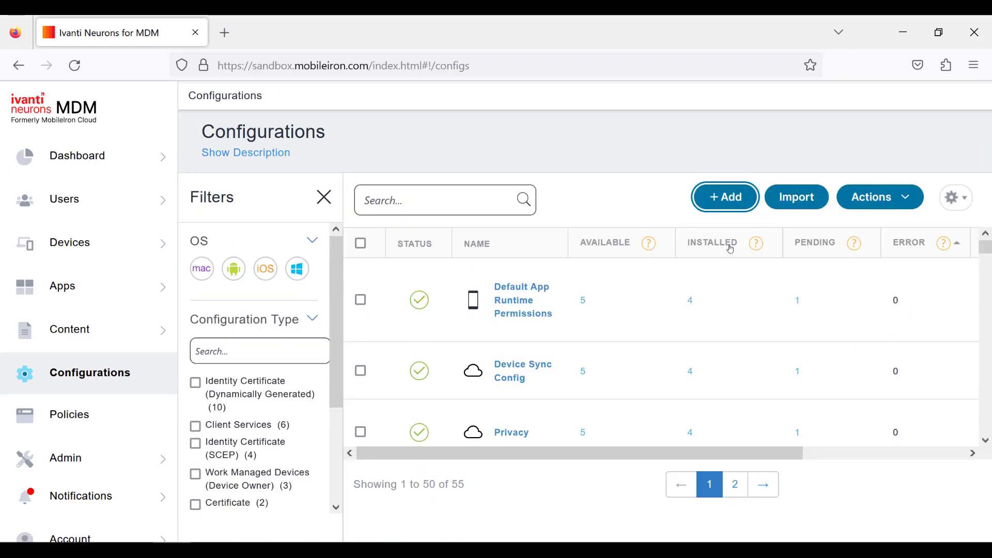
{"action": "left_click", "coordinate": [520, 204]}
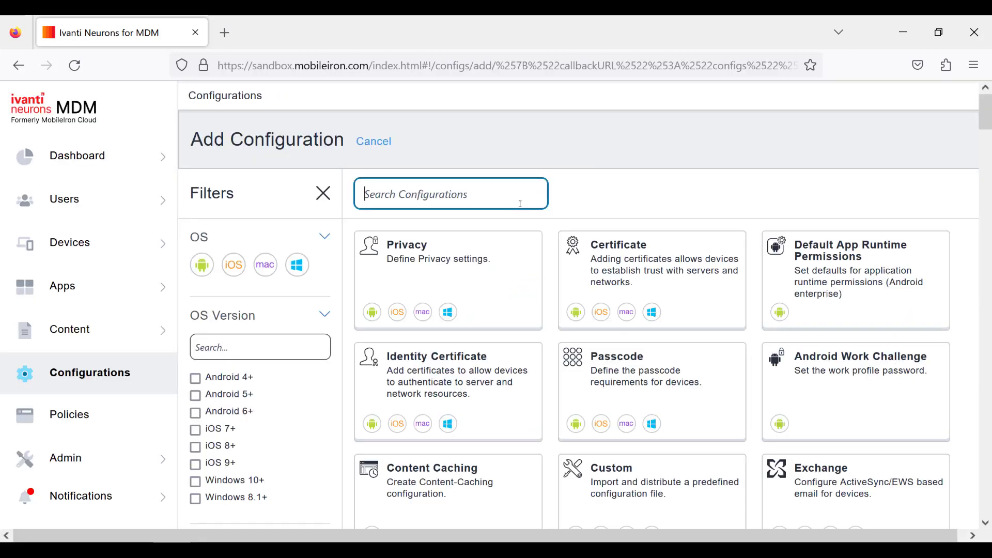
{"action": "type", "text": "file trans"}
{"action": "left_click", "coordinate": [467, 258]}
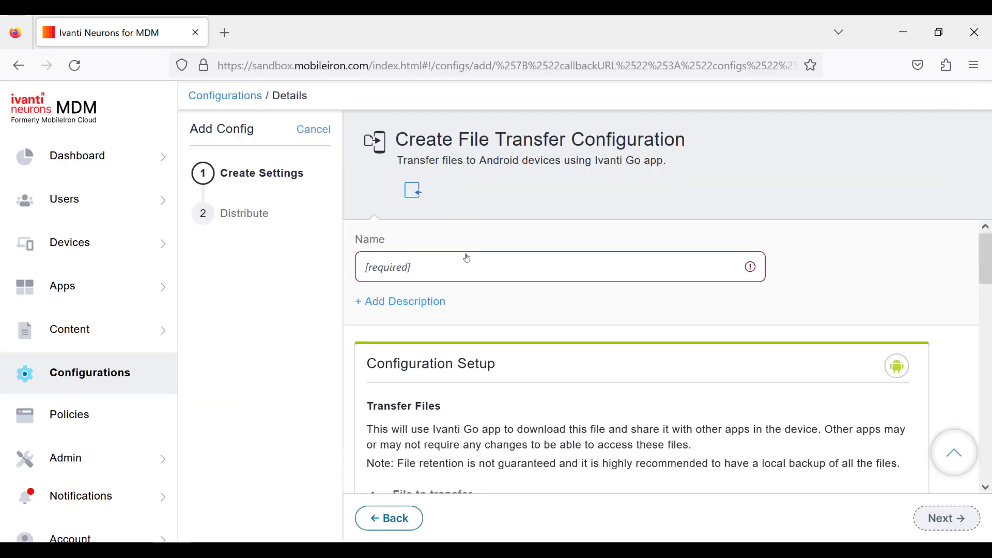
Name the configuration Velocity Config and upload VelocityConfig.zip as the file to transfer.
{"action": "left_click", "coordinate": [460, 261]}
{"action": "type", "text": "Velo"}
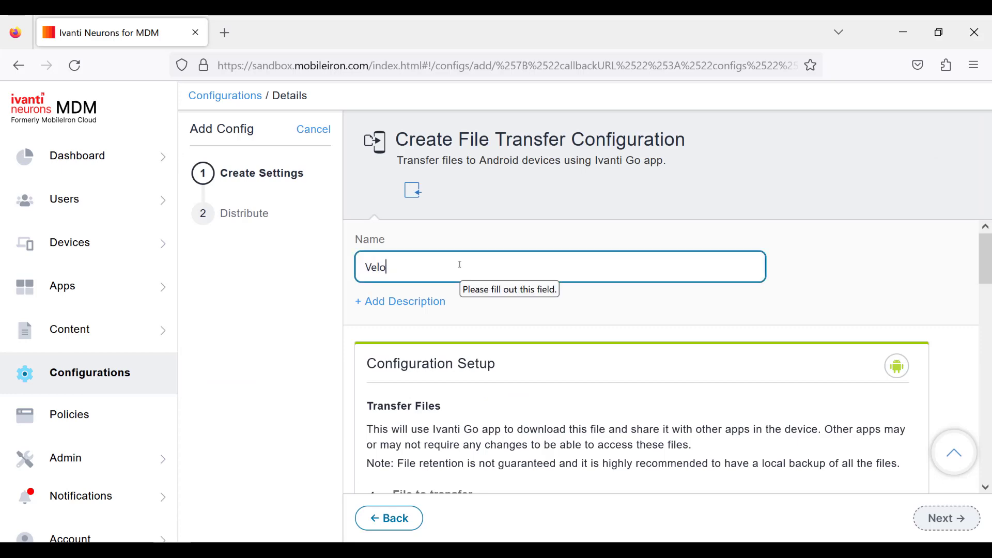
{"action": "type", "text": "city Config"}
{"action": "scroll", "coordinate": [459, 264], "scroll_direction": "down", "scroll_amount": 5}
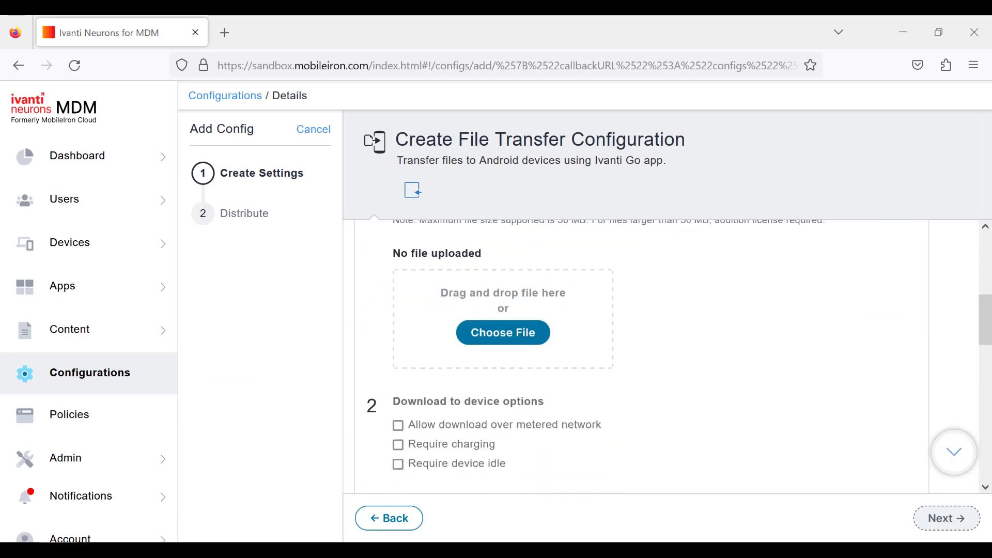
{"action": "left_click", "coordinate": [481, 332]}
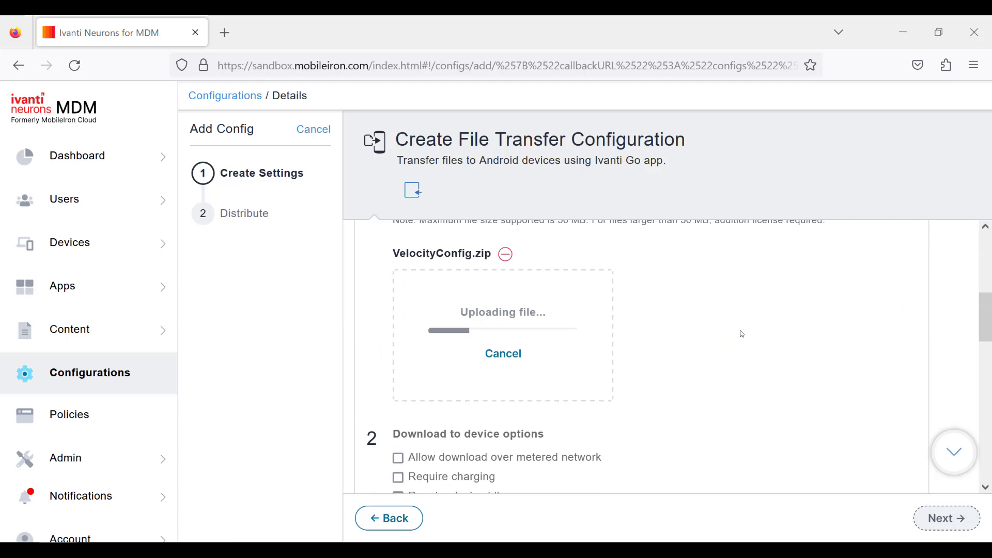
Paste ${device.VelocityConfig} from Notepad as the device custom attribute for sharing the file via Android Managed App Config.
{"action": "scroll", "coordinate": [741, 334], "scroll_direction": "down", "scroll_amount": 6}
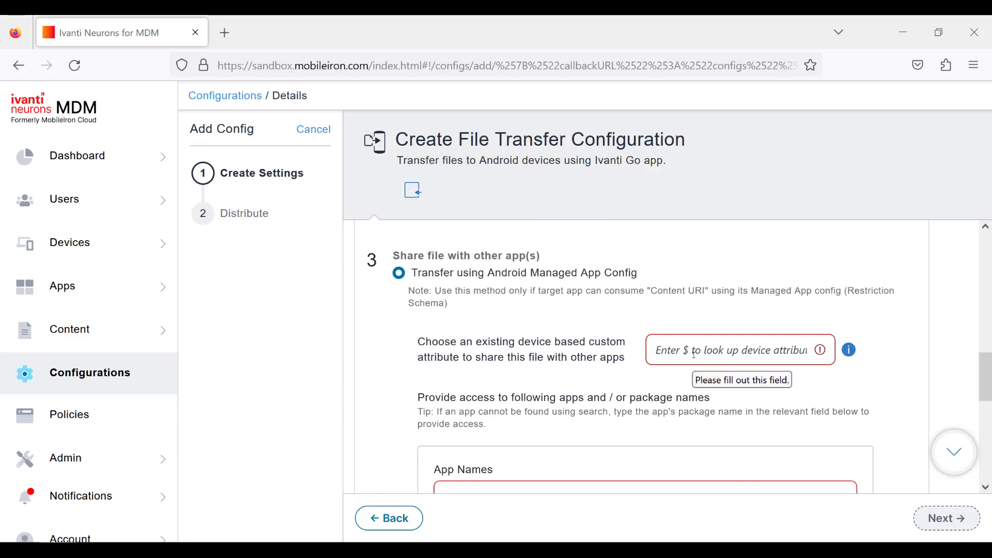
{"action": "key", "text": "alt+Tab"}
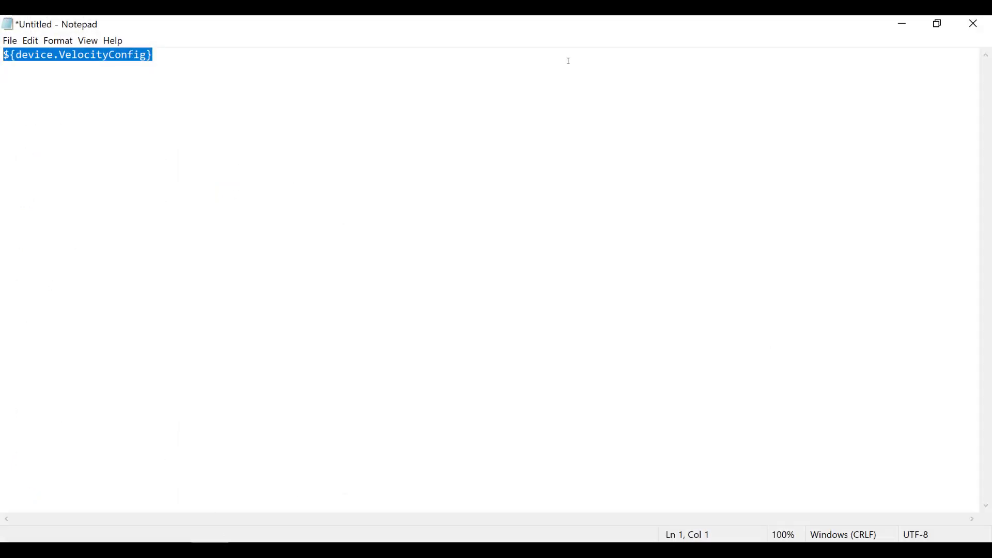
{"action": "left_click", "coordinate": [903, 23]}
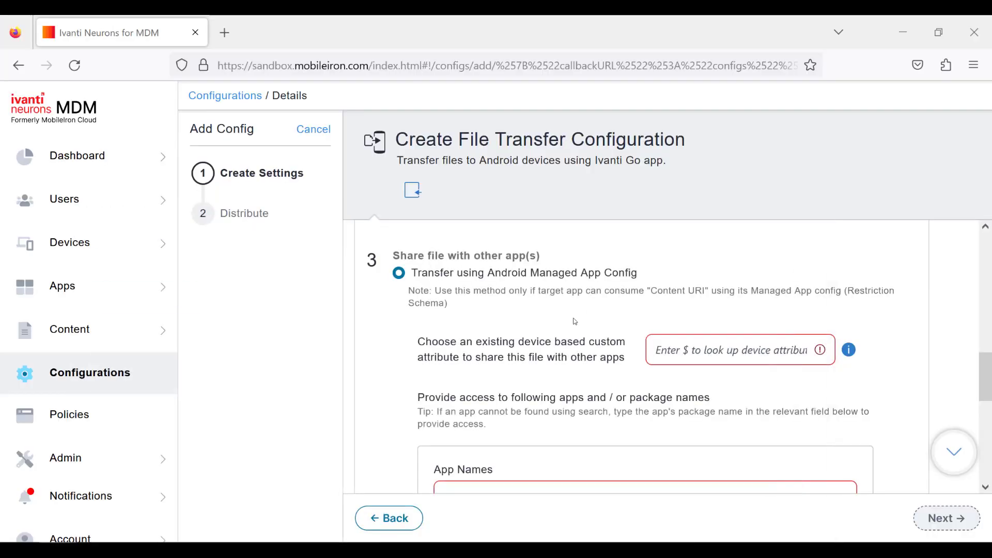
{"action": "left_click", "coordinate": [696, 350]}
{"action": "type", "text": "${device.VelocityConfig}"}
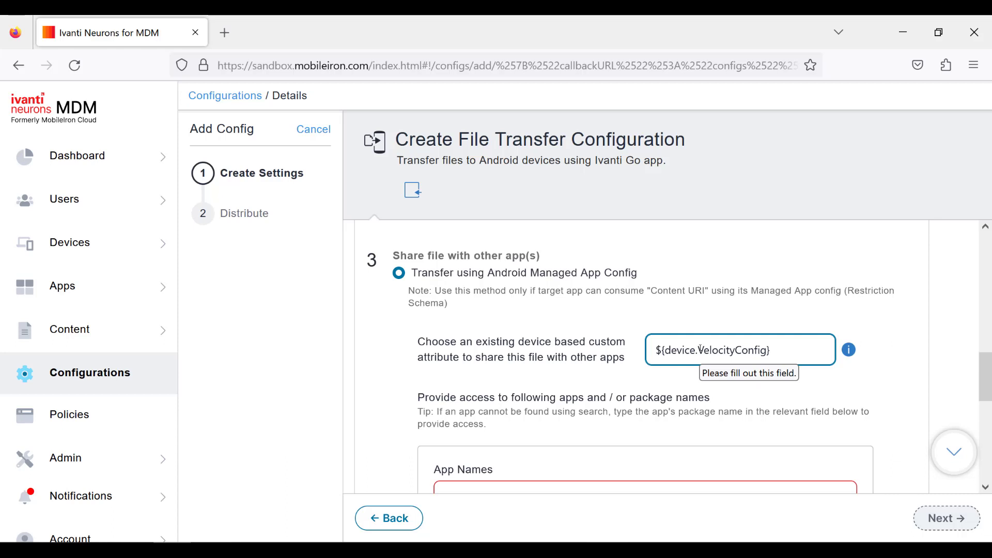
Grant access to the file by adding the Velocity app under App Names.
{"action": "scroll", "coordinate": [564, 341], "scroll_direction": "down", "scroll_amount": 3}
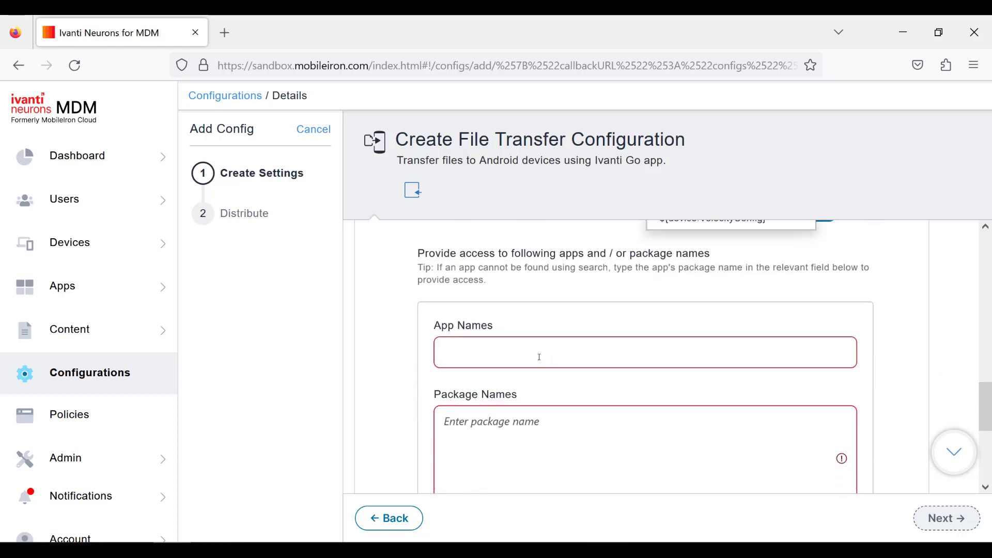
{"action": "left_click", "coordinate": [538, 356]}
{"action": "type", "text": "Velocity"}
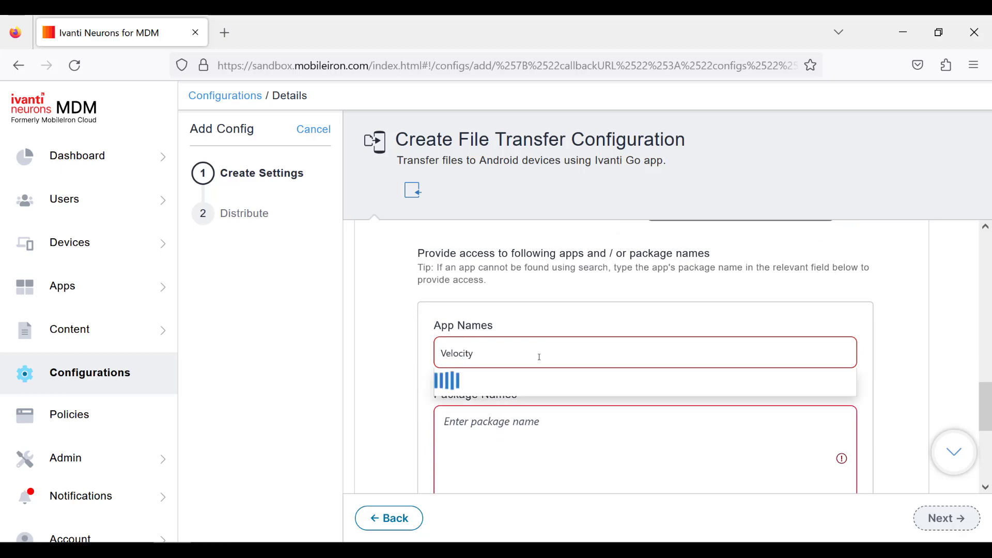
{"action": "left_click", "coordinate": [516, 388]}
{"action": "scroll", "coordinate": [739, 343], "scroll_direction": "up", "scroll_amount": 10}
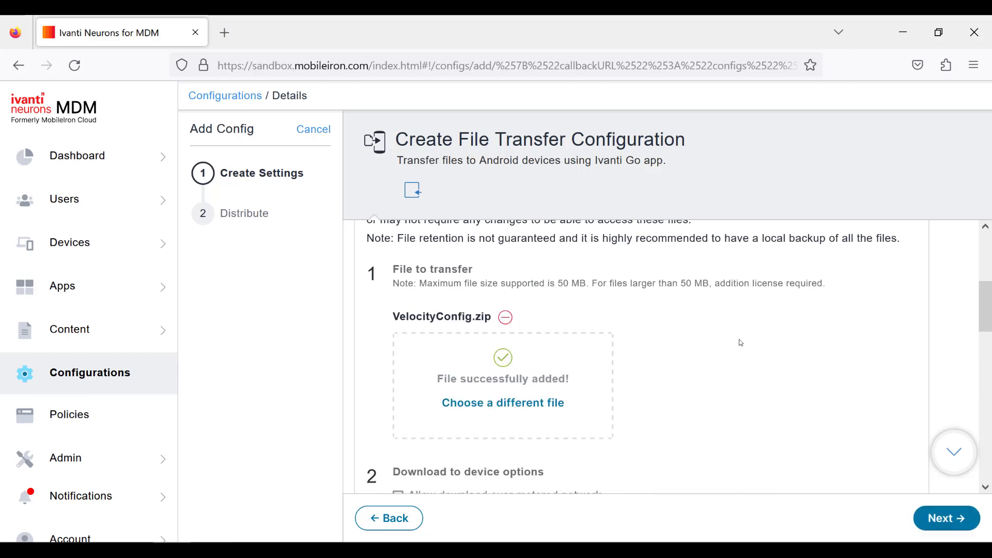
Distribute the file transfer configuration to All Devices and finish creating it.
{"action": "scroll", "coordinate": [738, 343], "scroll_direction": "down", "scroll_amount": 7}
{"action": "left_click", "coordinate": [946, 518]}
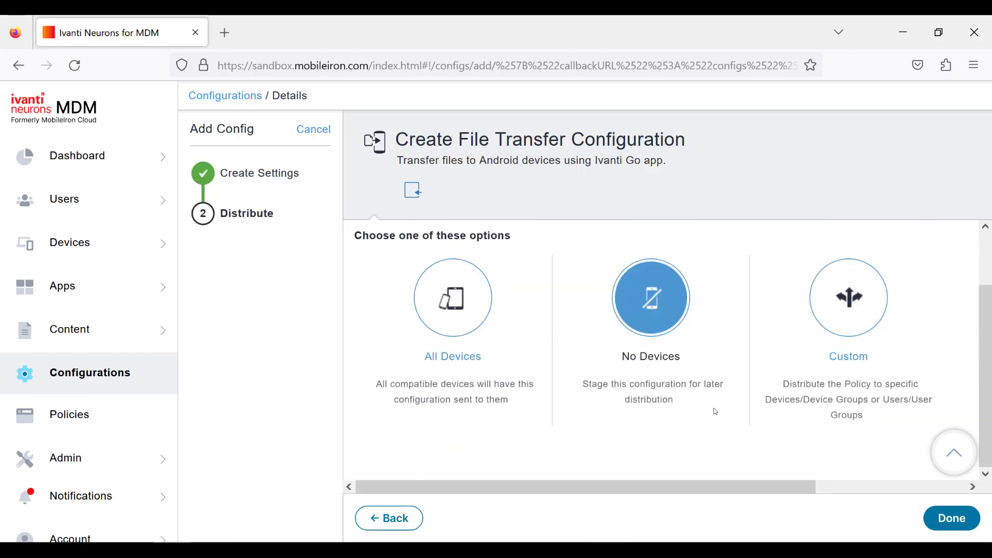
{"action": "left_click", "coordinate": [480, 312]}
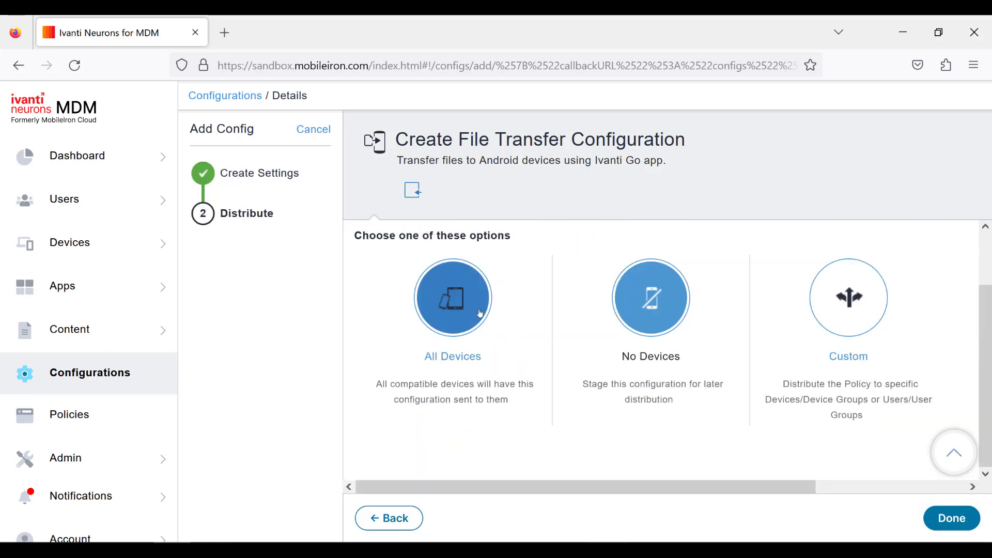
{"action": "left_click", "coordinate": [937, 525]}
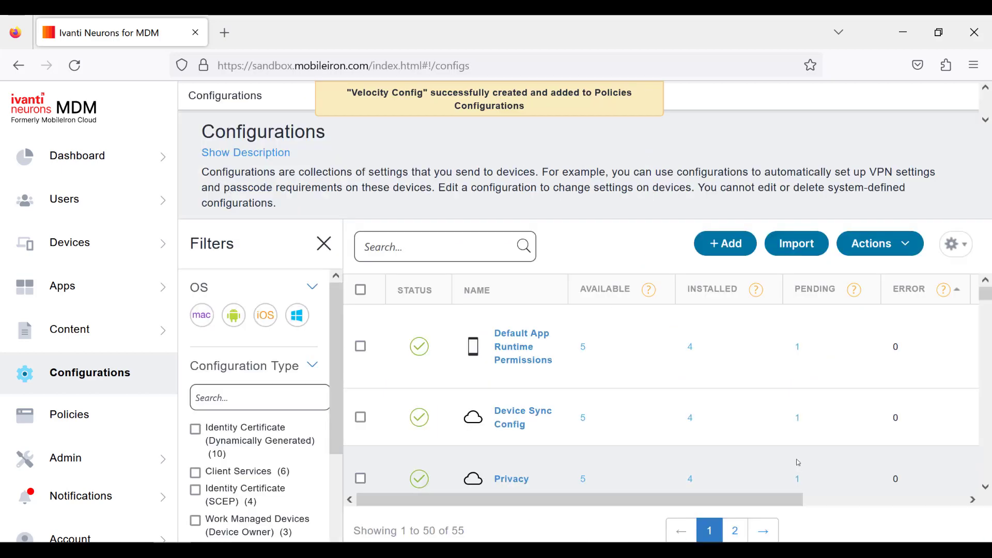